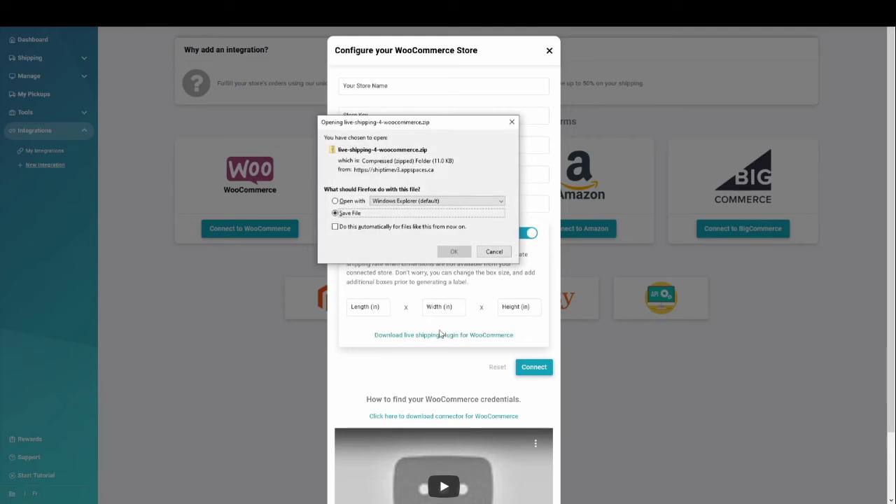
Step: Save both live-shipping-4-woocommerce.zip and the connector file WooCommerce_bridge_connector.zip from the WooCommerce store configuration form
left_click(454, 252)
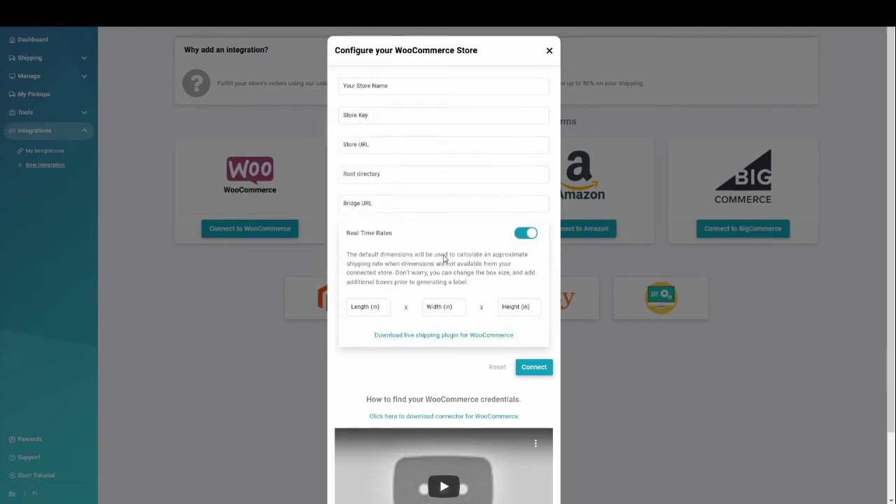
left_click(440, 417)
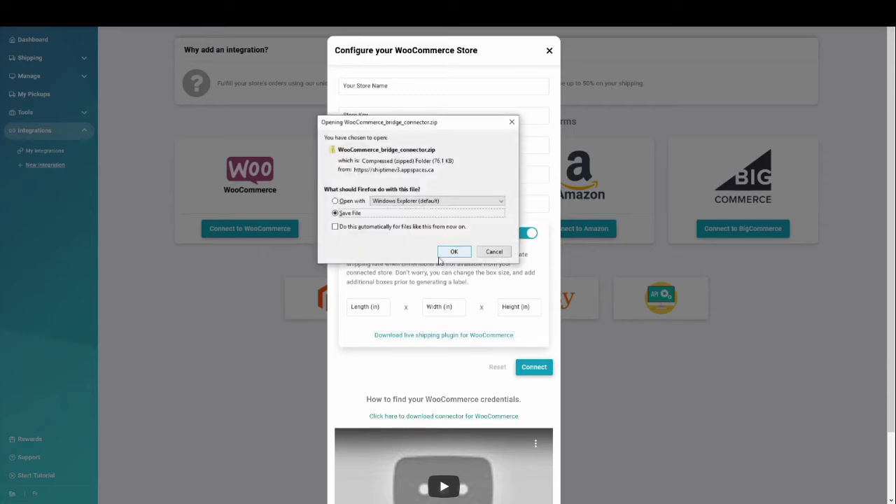
left_click(448, 254)
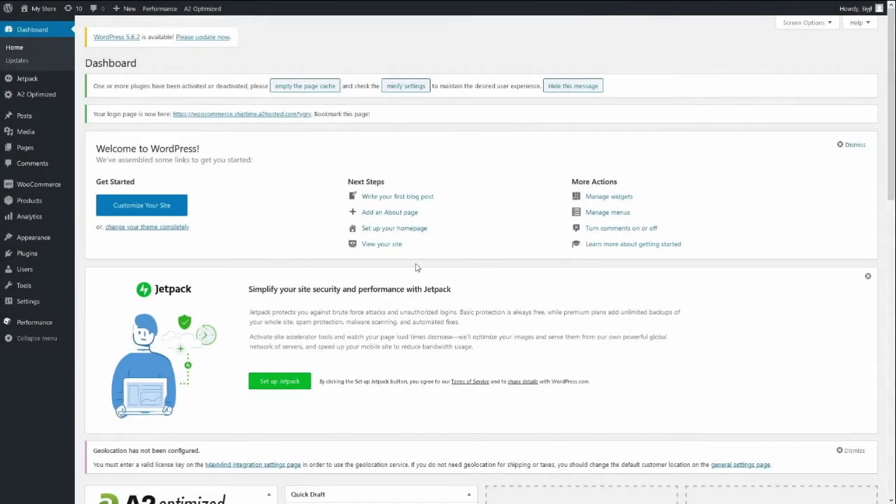
Step: In the WordPress admin, upload live-shipping-4-woocommerce.zip as a new plugin, then install and activate it
mouse_move(32, 259)
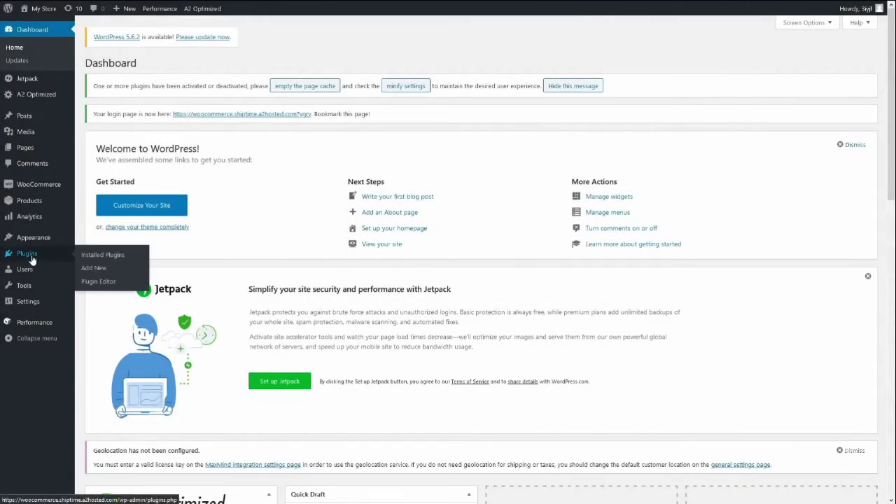
left_click(99, 270)
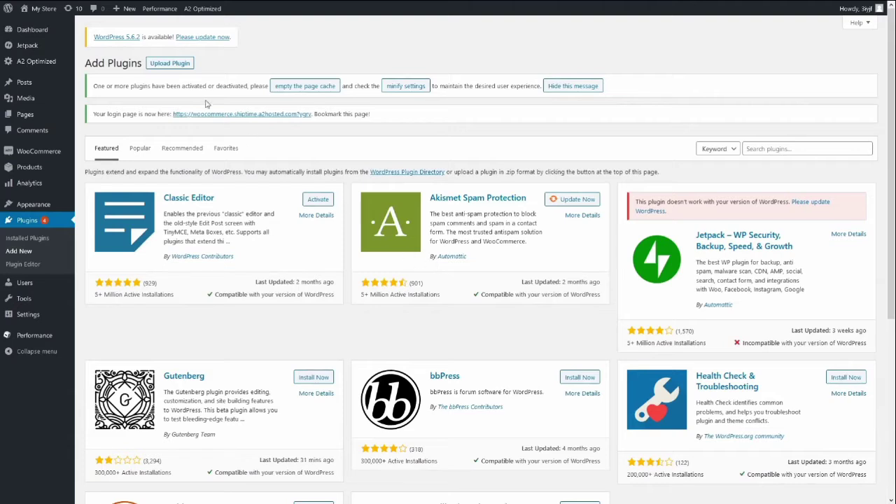
left_click(167, 67)
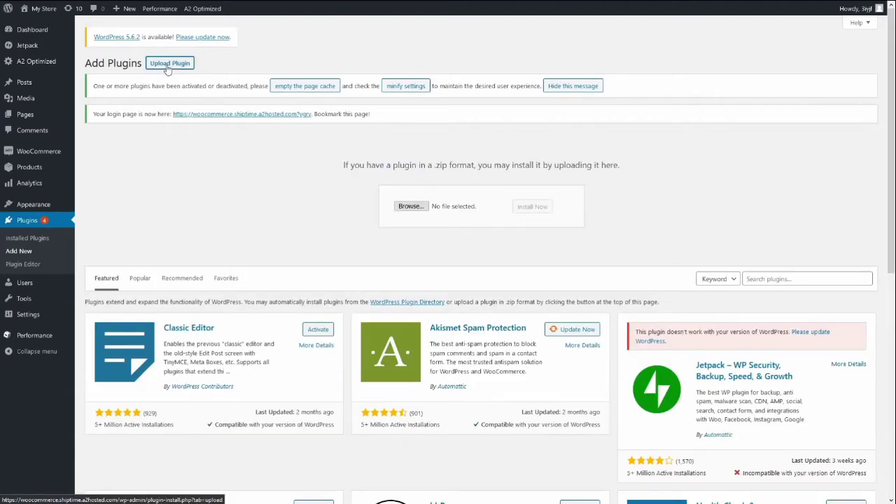
left_click(411, 207)
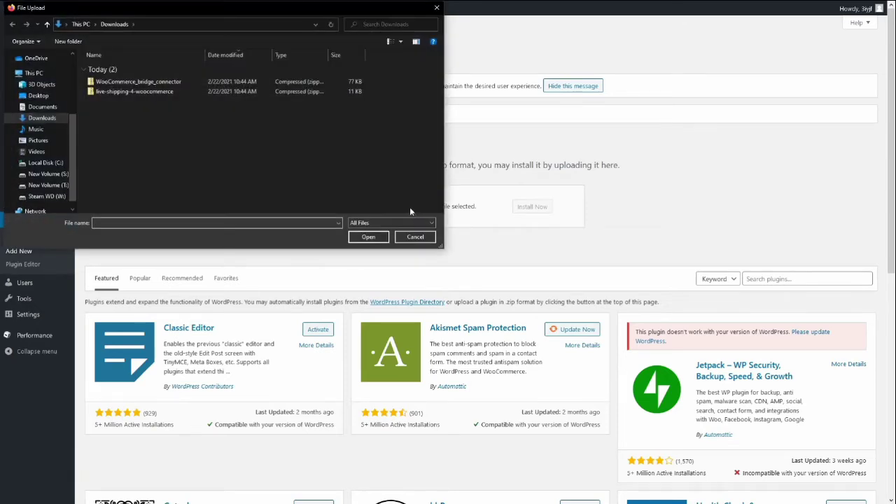
left_click(139, 93)
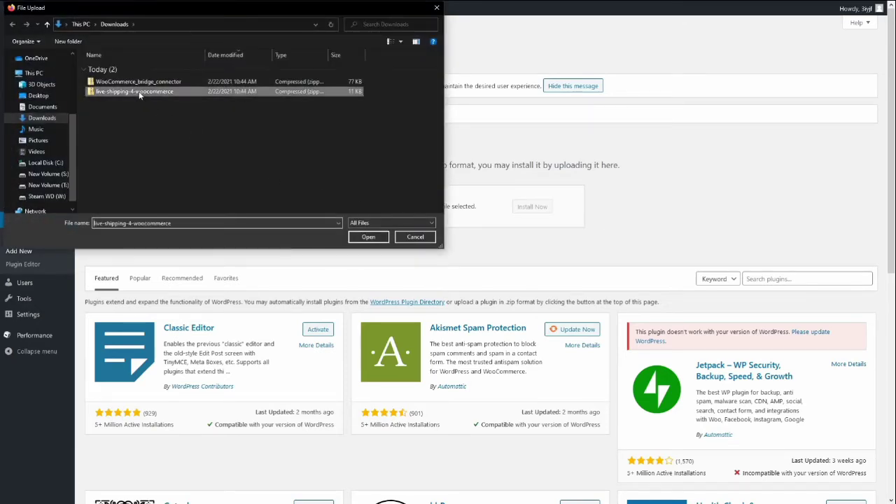
left_click(365, 236)
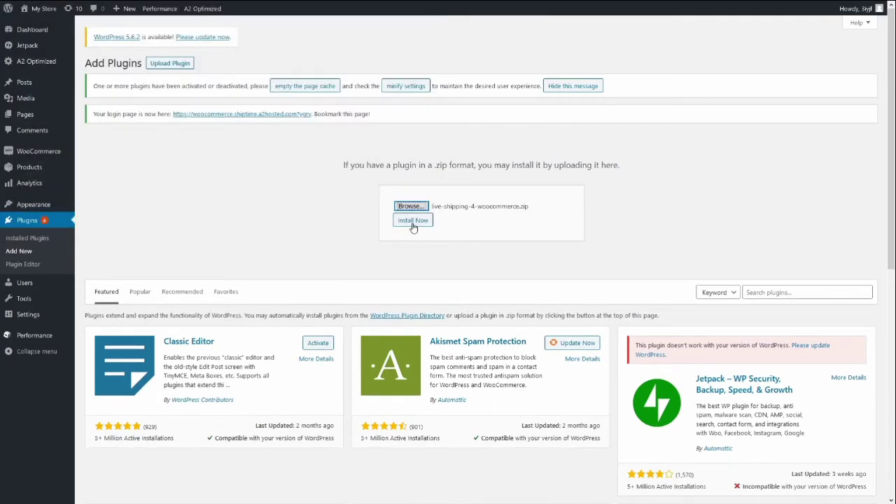
left_click(413, 224)
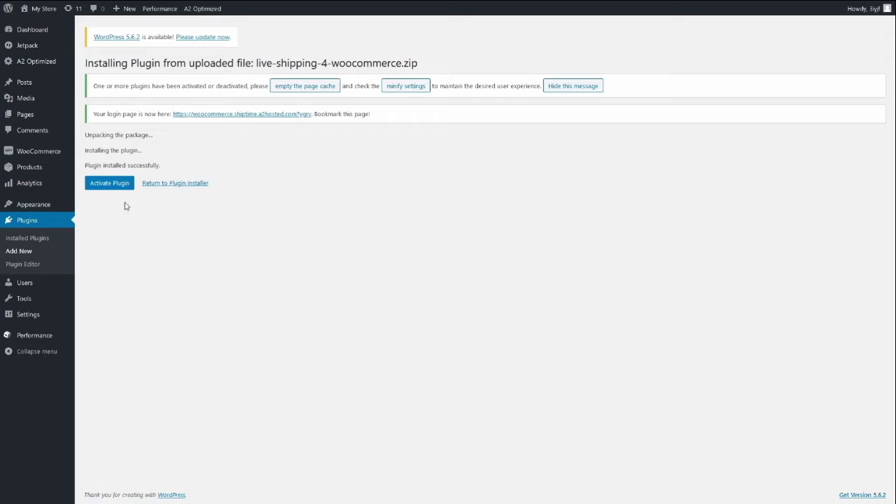
left_click(107, 185)
left_click(112, 189)
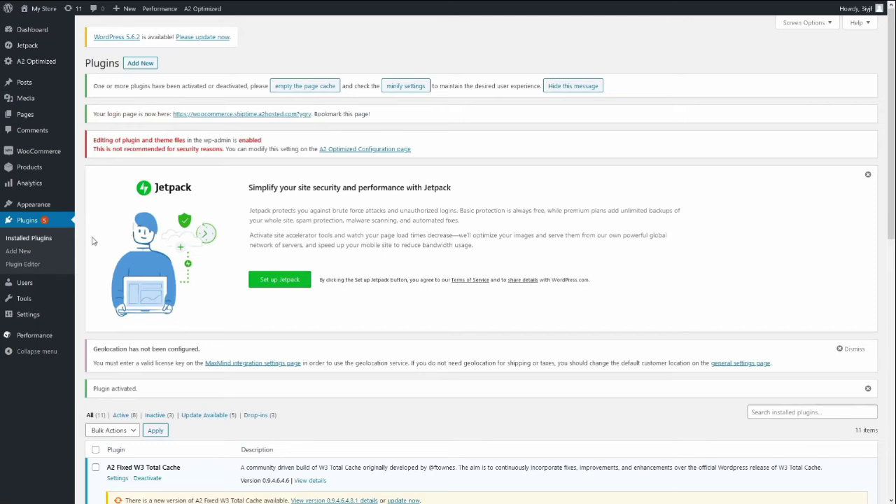
Step: Upload WooCommerce_bridge_connector.zip from Downloads as another new plugin, then install and activate it
left_click(24, 252)
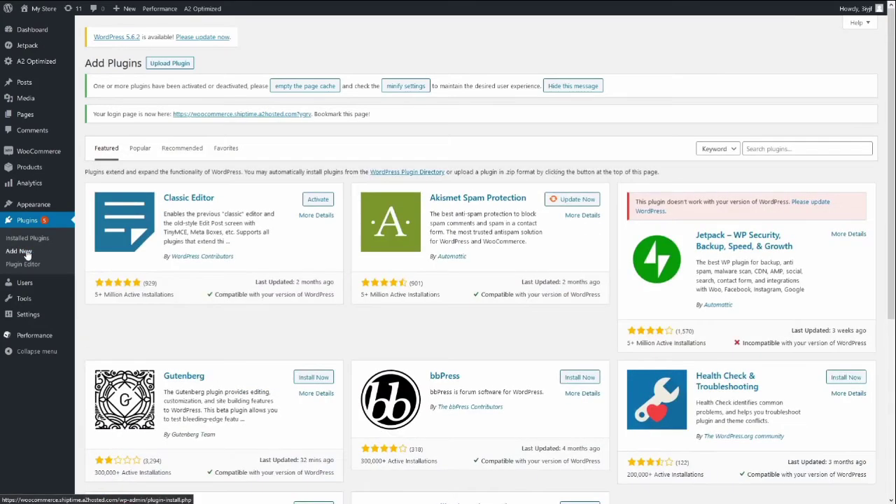
left_click(171, 62)
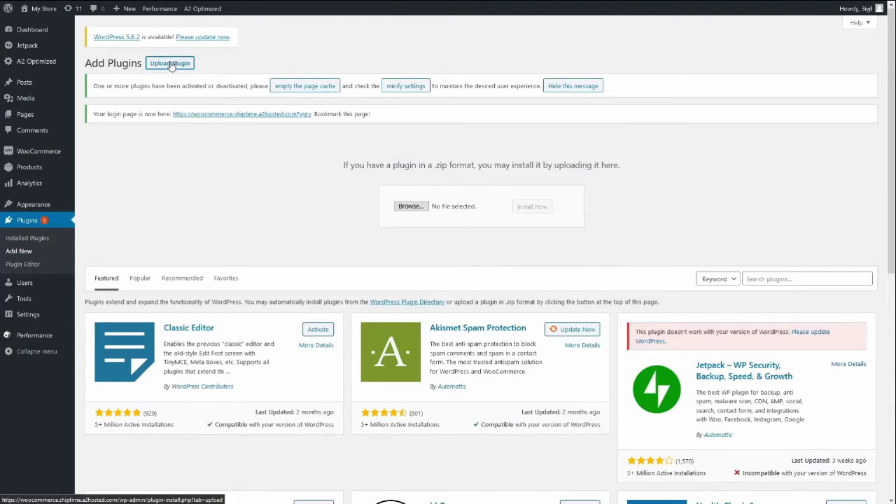
left_click(413, 207)
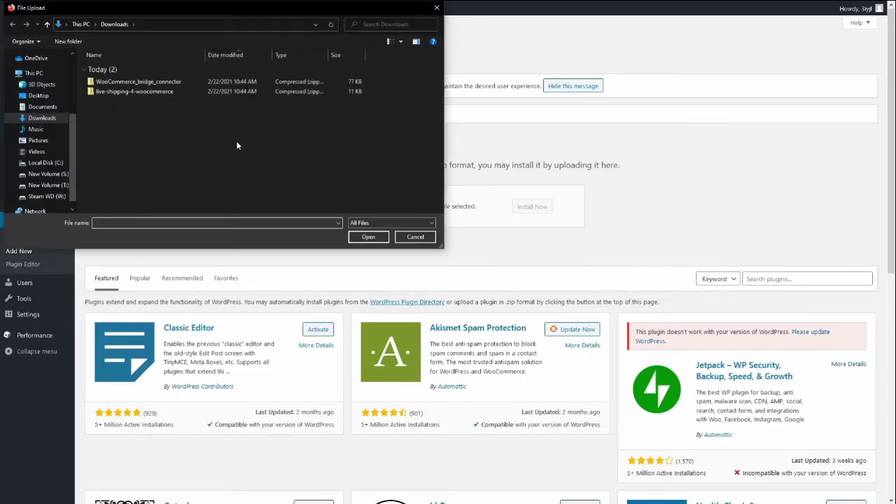
left_click(133, 82)
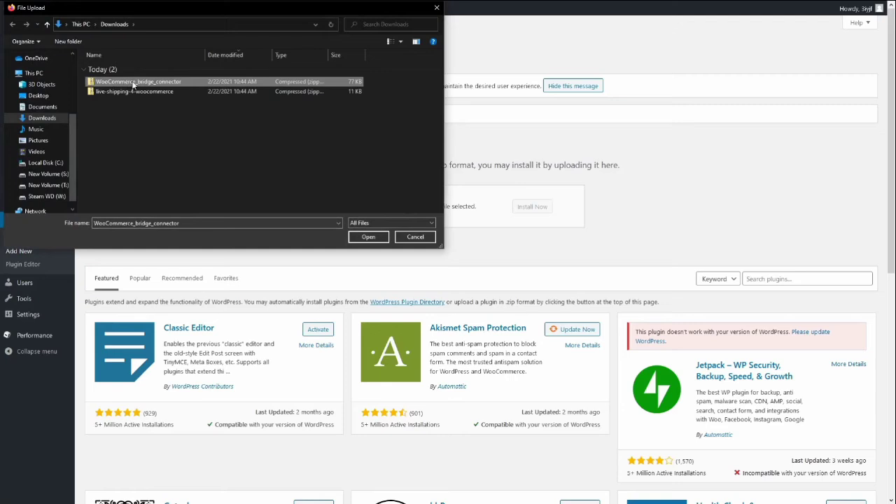
left_click(367, 237)
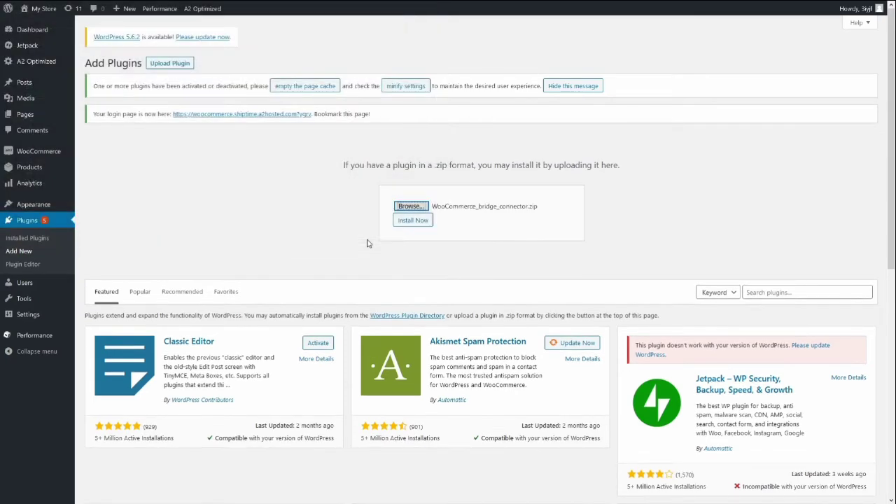
left_click(415, 225)
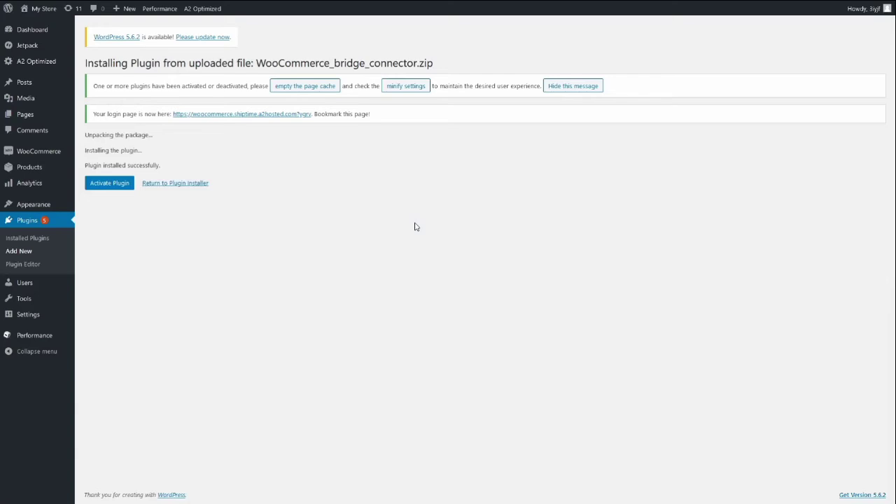
left_click(110, 185)
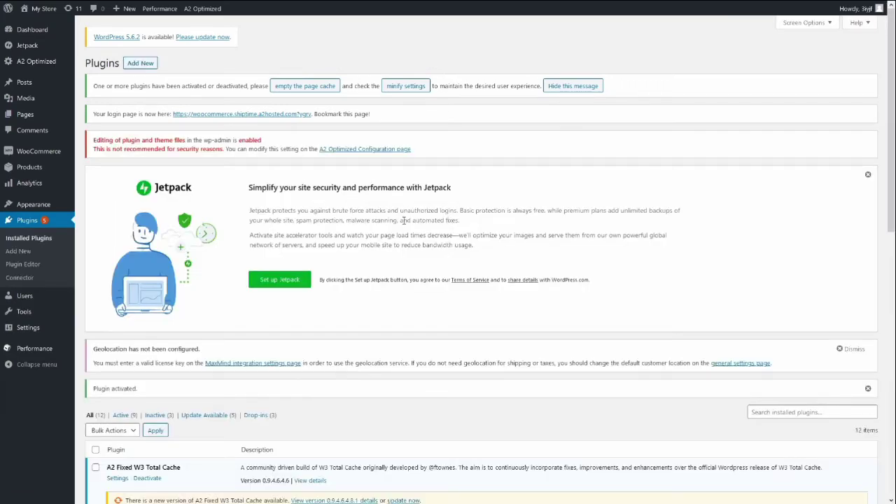
Step: Open the settings of the Bridge Connector plugin from the installed plugins list
scroll(411, 235, "down", 5)
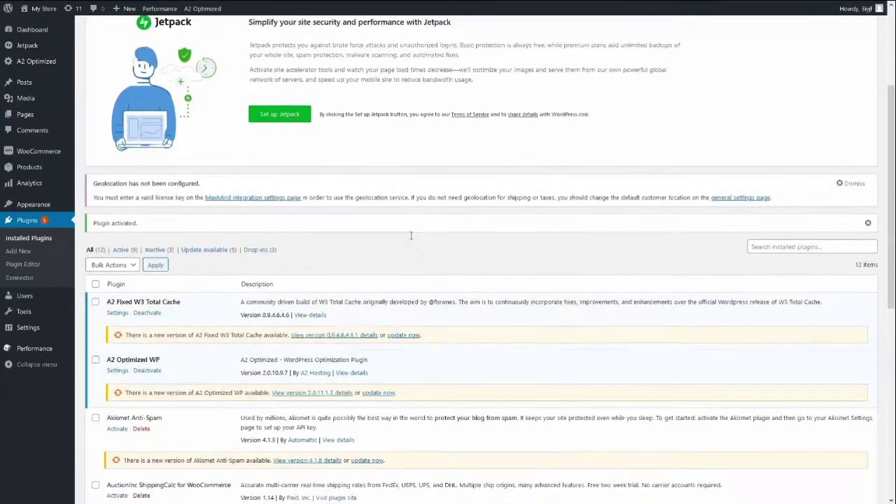
scroll(411, 238, "down", 1)
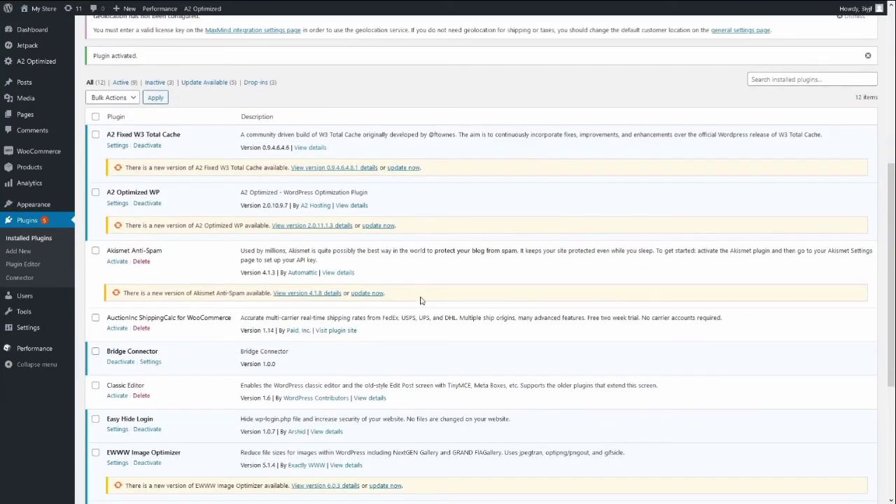
left_click(149, 363)
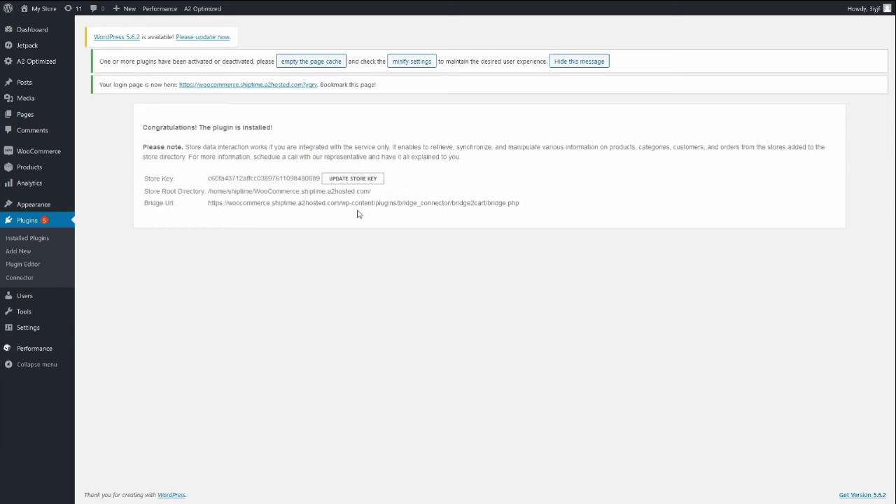
Step: Copy the store key from the connector page and paste it as the Store Key in ShipTime's WooCommerce configuration form
double_click(270, 178)
right_click(271, 178)
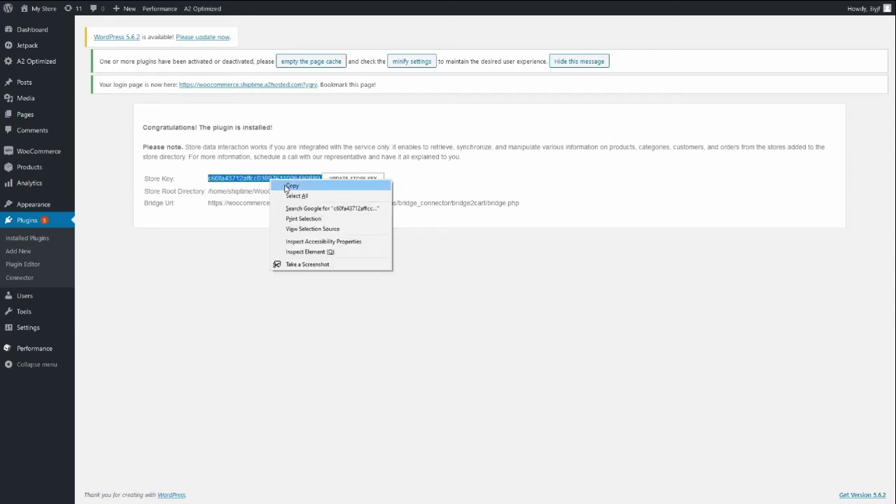
left_click(285, 186)
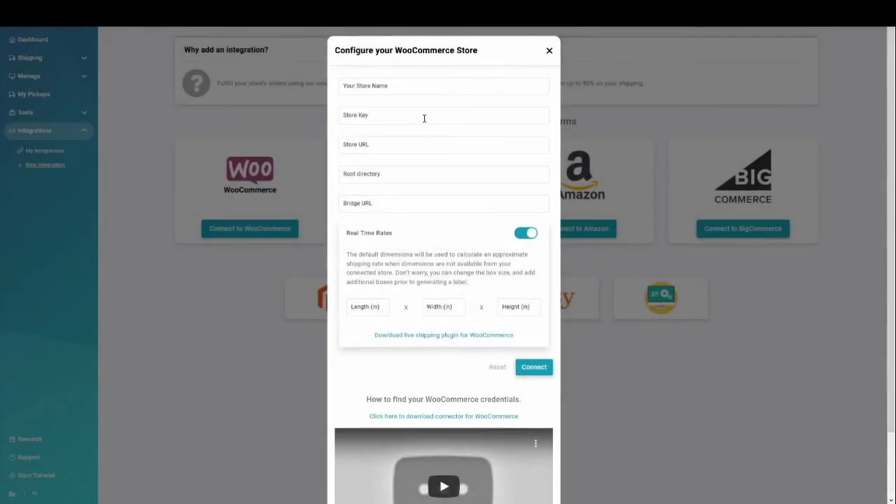
left_click(424, 119)
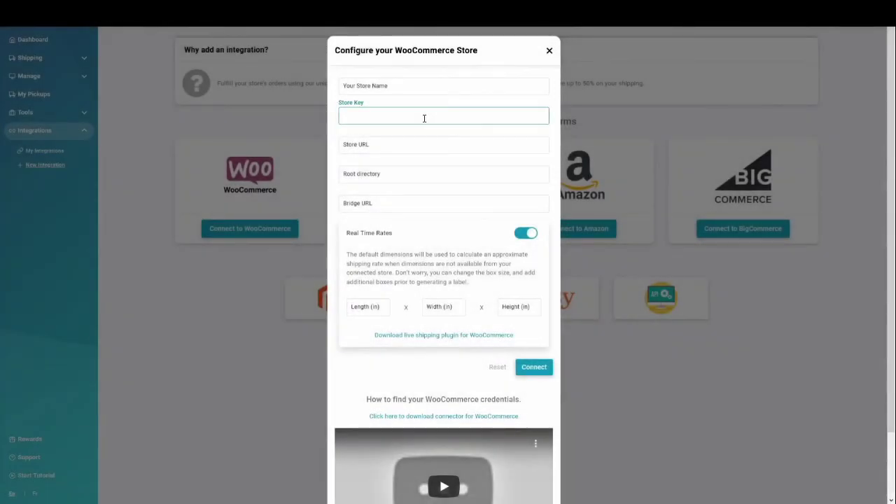
right_click(424, 119)
left_click(447, 159)
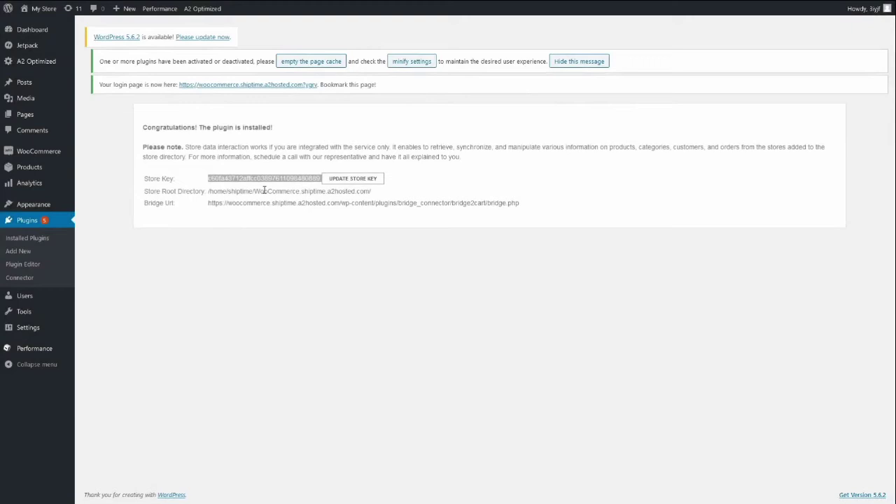
Step: Copy the Store Root Directory from the WordPress connector page and paste it as the Root directory in ShipTime's configuration form
triple_click(264, 190)
right_click(265, 190)
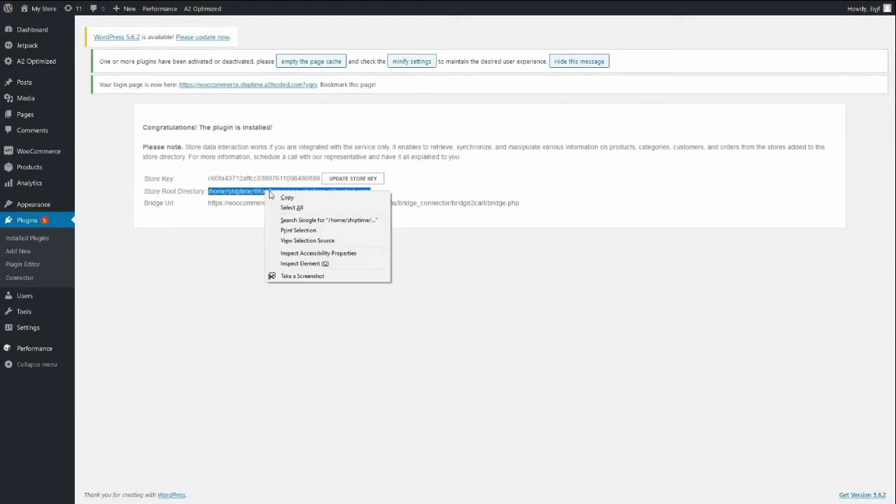
left_click(286, 198)
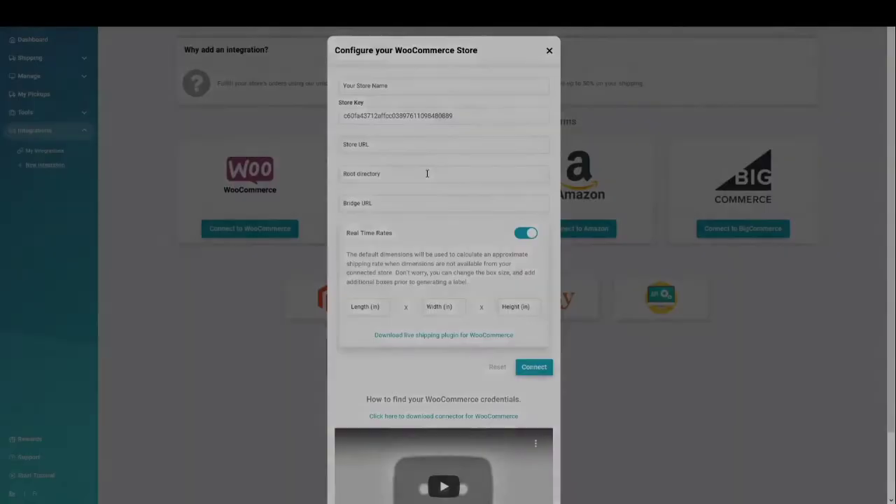
left_click(426, 173)
right_click(425, 174)
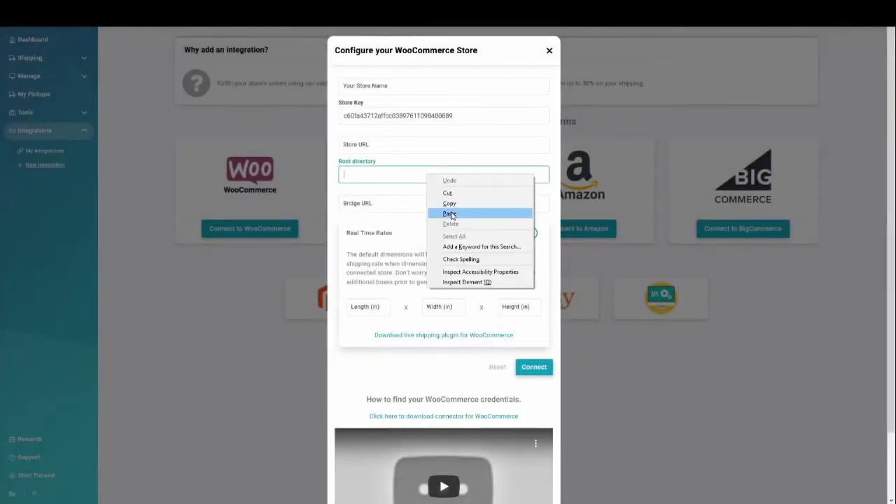
left_click(450, 215)
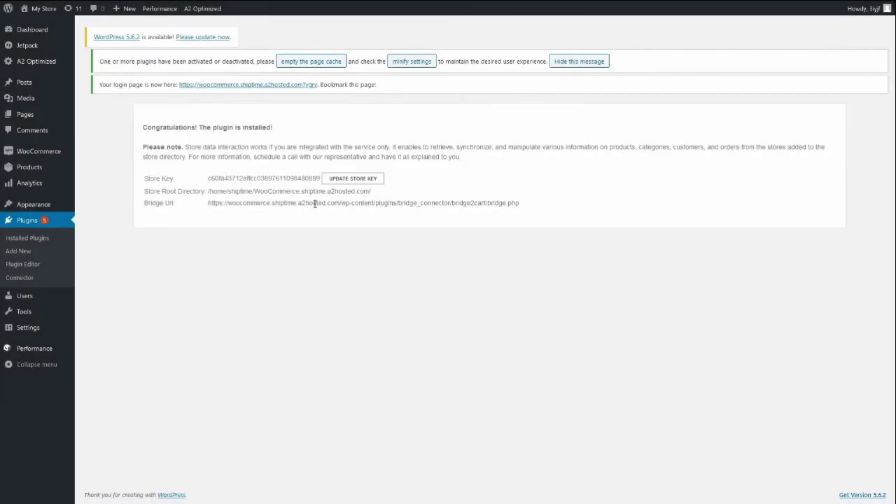
Step: Copy the Bridge Url from the WordPress connector page and paste it as the Bridge URL in ShipTime's configuration form
triple_click(315, 202)
right_click(315, 204)
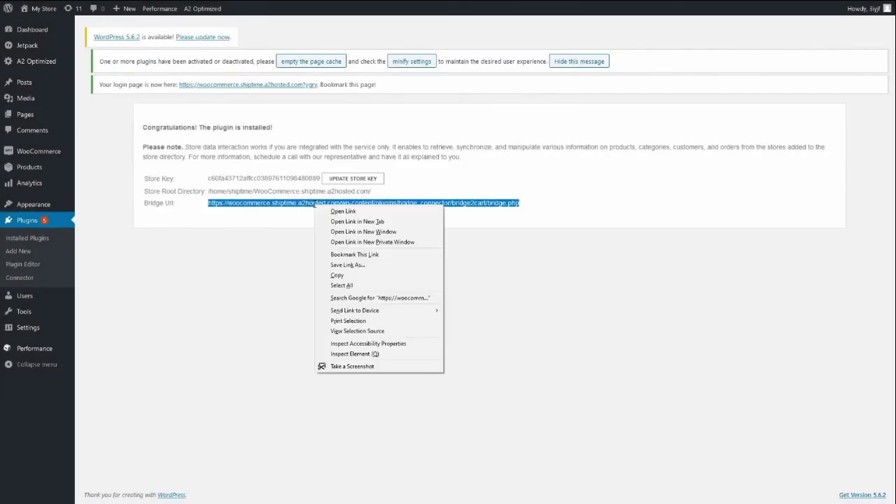
left_click(353, 278)
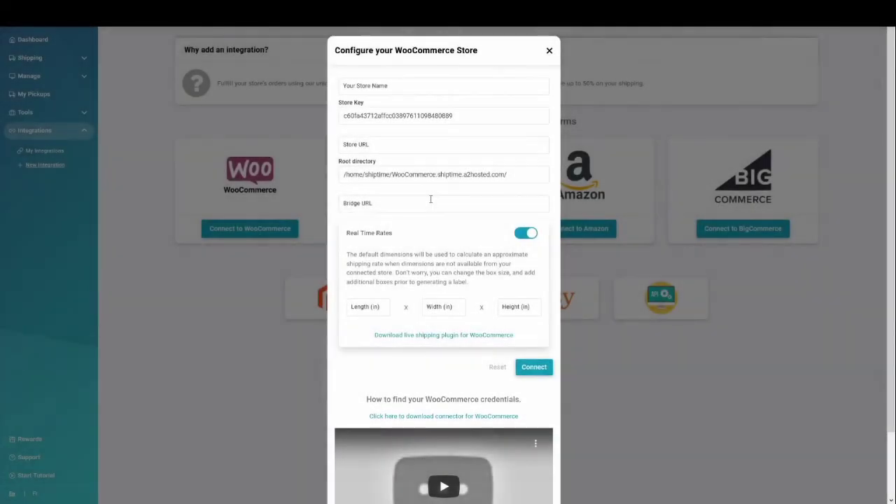
left_click(433, 201)
right_click(435, 201)
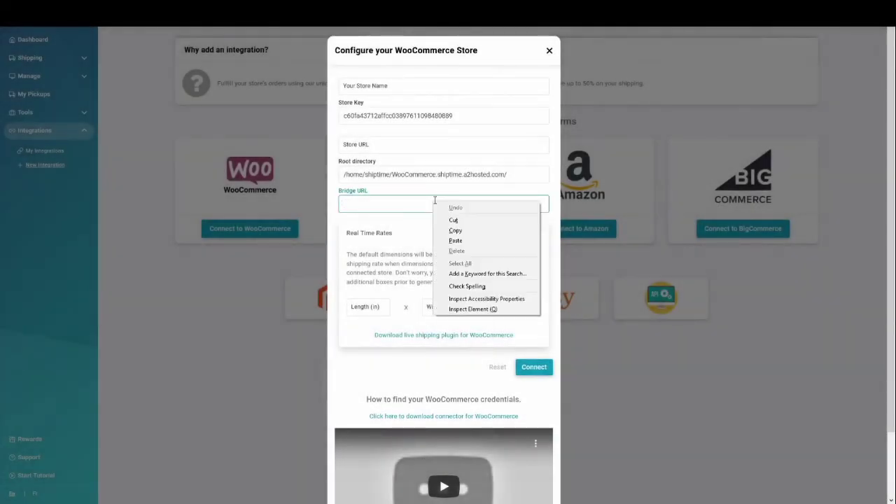
left_click(456, 241)
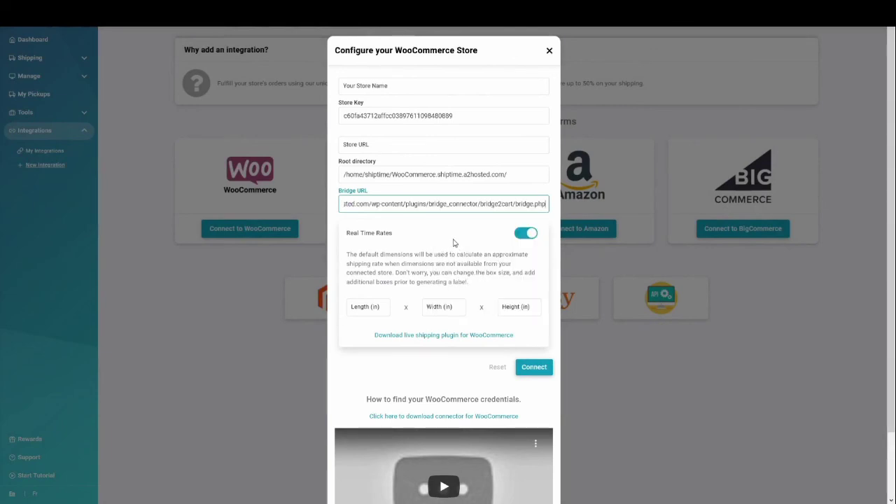
Step: Set the default box dimensions for real-time rates to 12 in length, 12 in width and 6 in height
left_click(366, 313)
type("12")
left_click(434, 308)
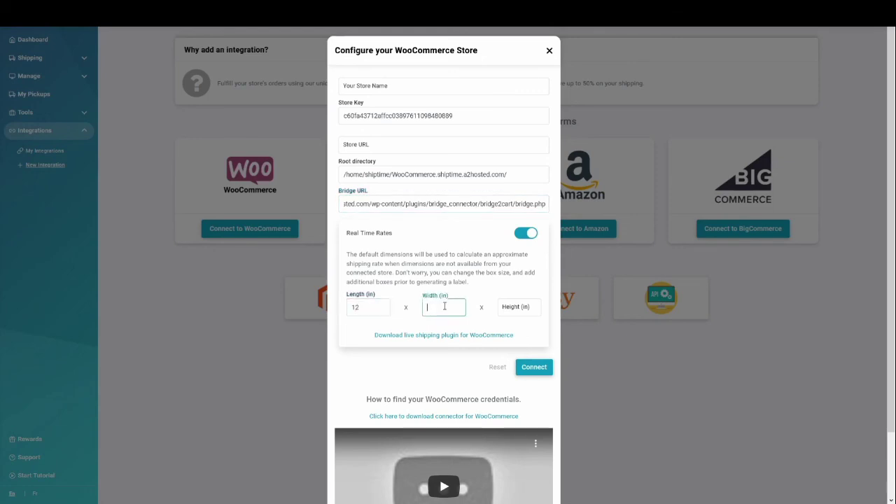
type("12")
left_click(512, 308)
type("6")
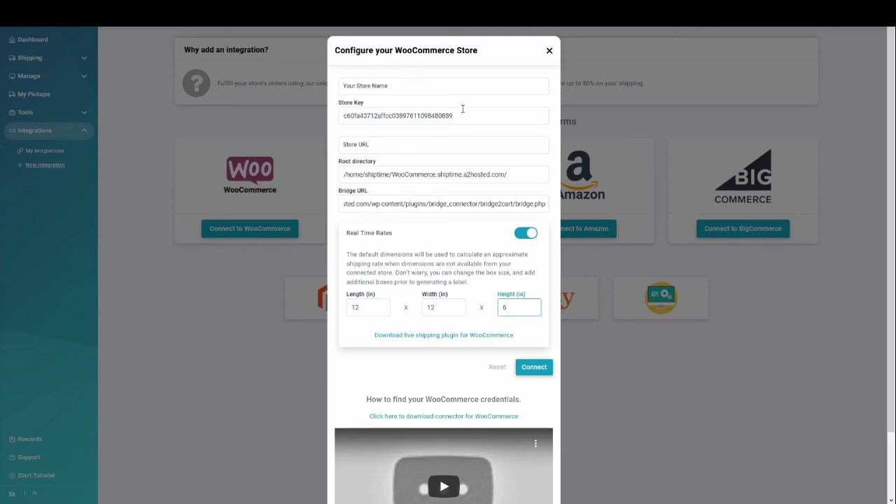
left_click(434, 88)
type("Test Woo")
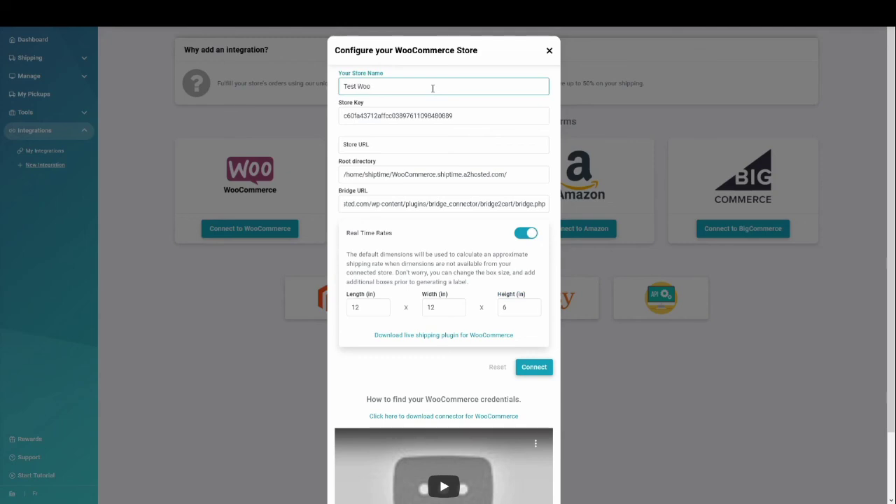
type(" Store")
left_click(418, 145)
type("w")
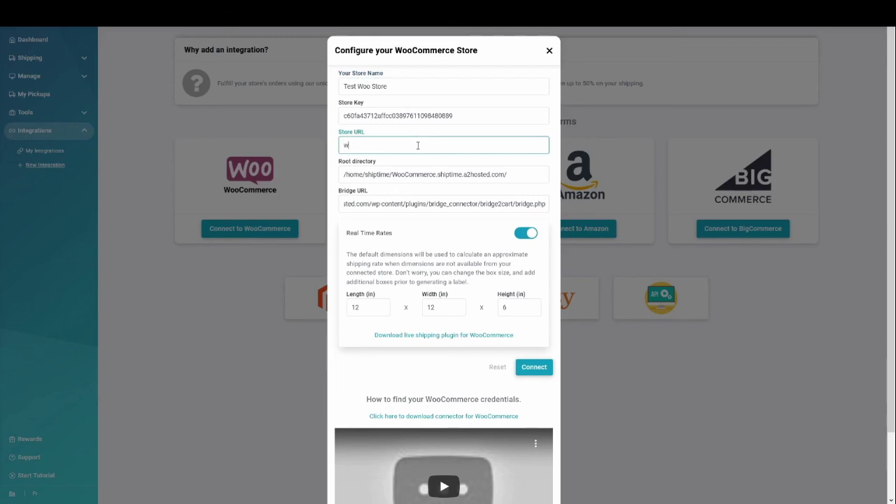
type("ww.testwoo.com")
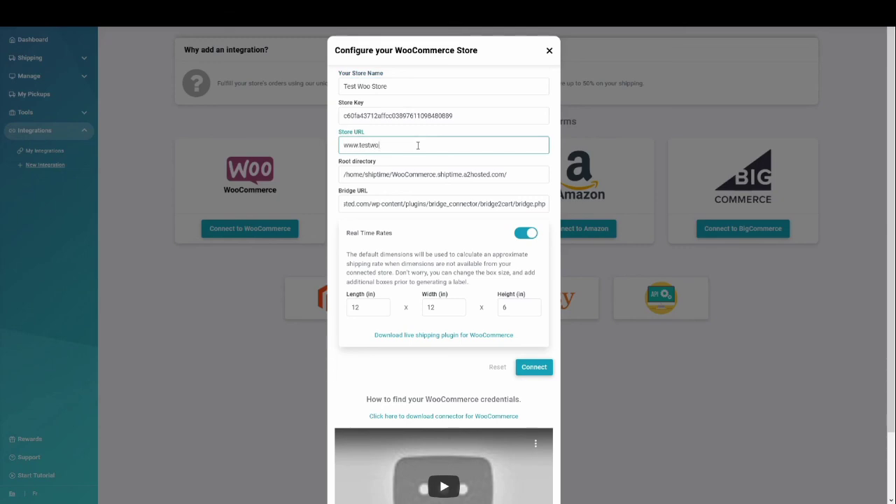